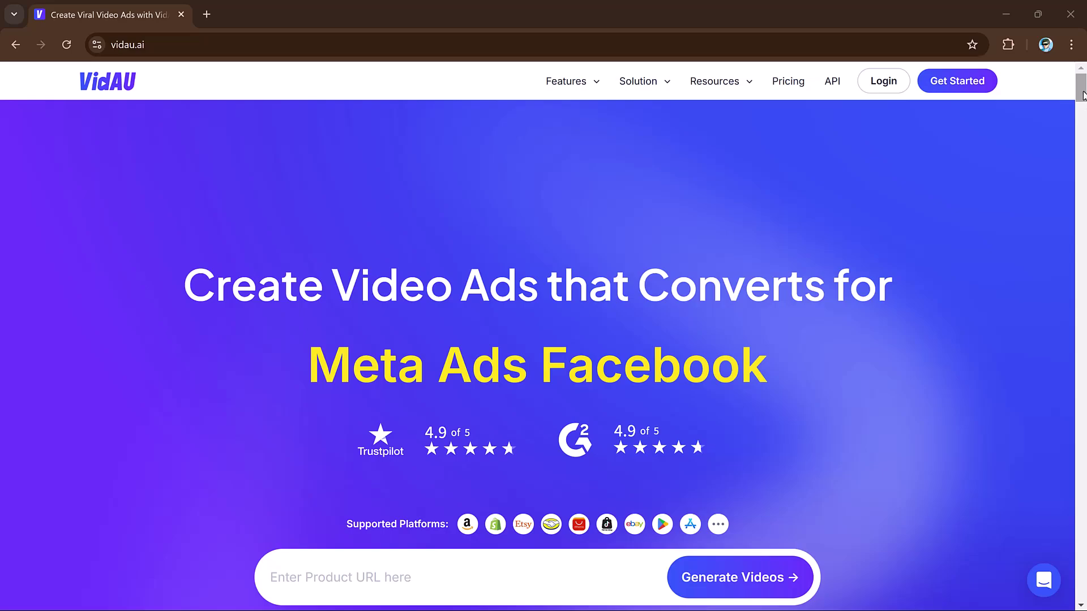
Step: Scroll through the vidau.ai homepage on the way to the Studio Creative Center
{"action": "left_click_drag", "start_coordinate": [1083, 102], "coordinate": [1083, 570]}
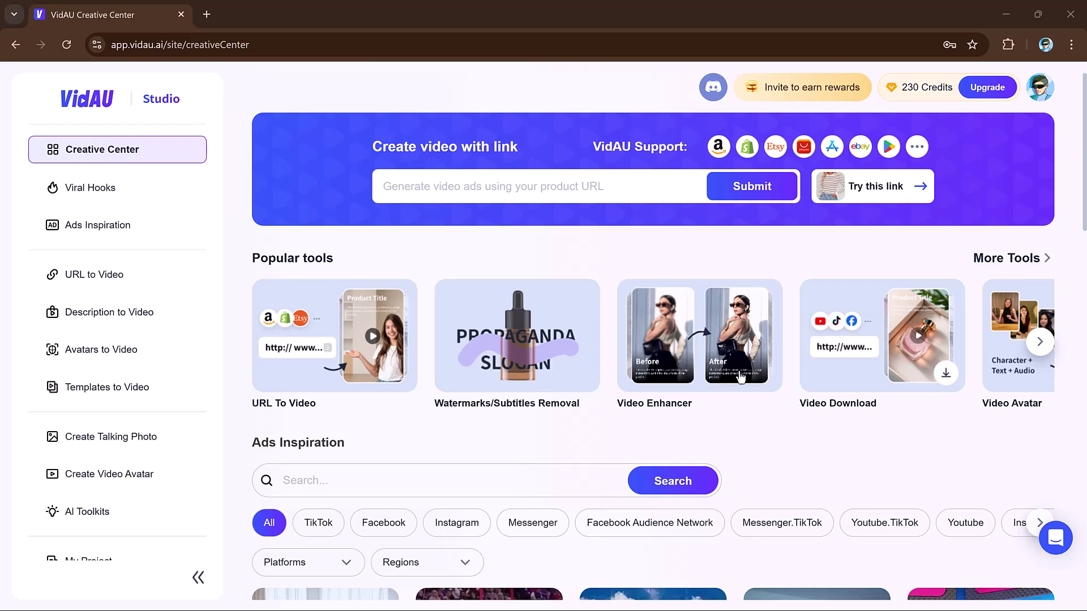
Step: Page through the Popular tools carousel and launch the URL To Video tool
{"action": "left_click", "coordinate": [1032, 345]}
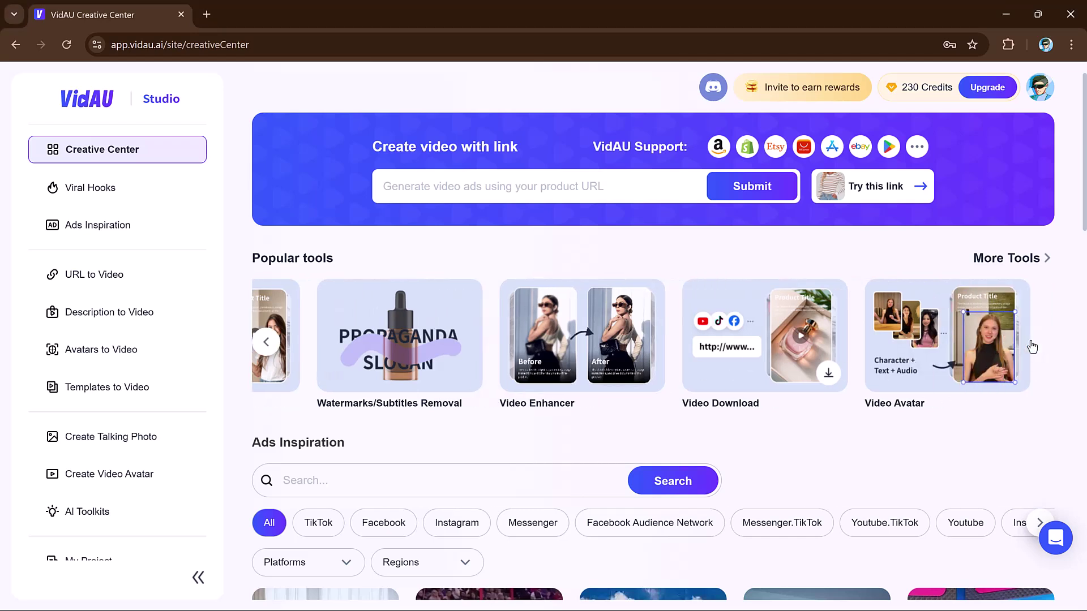
{"action": "left_click", "coordinate": [267, 342]}
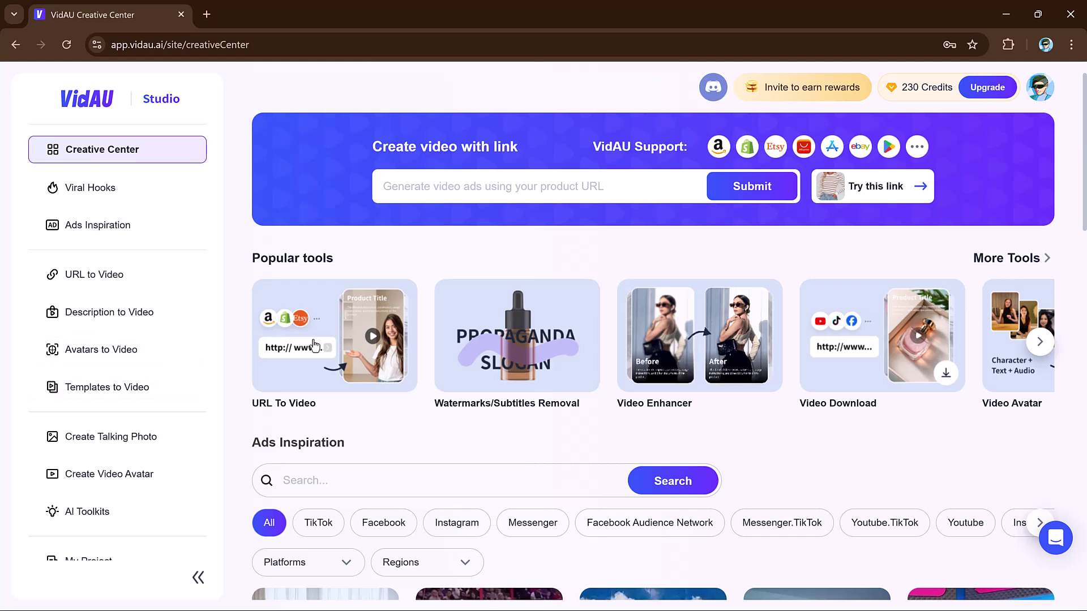
{"action": "left_click", "coordinate": [343, 346]}
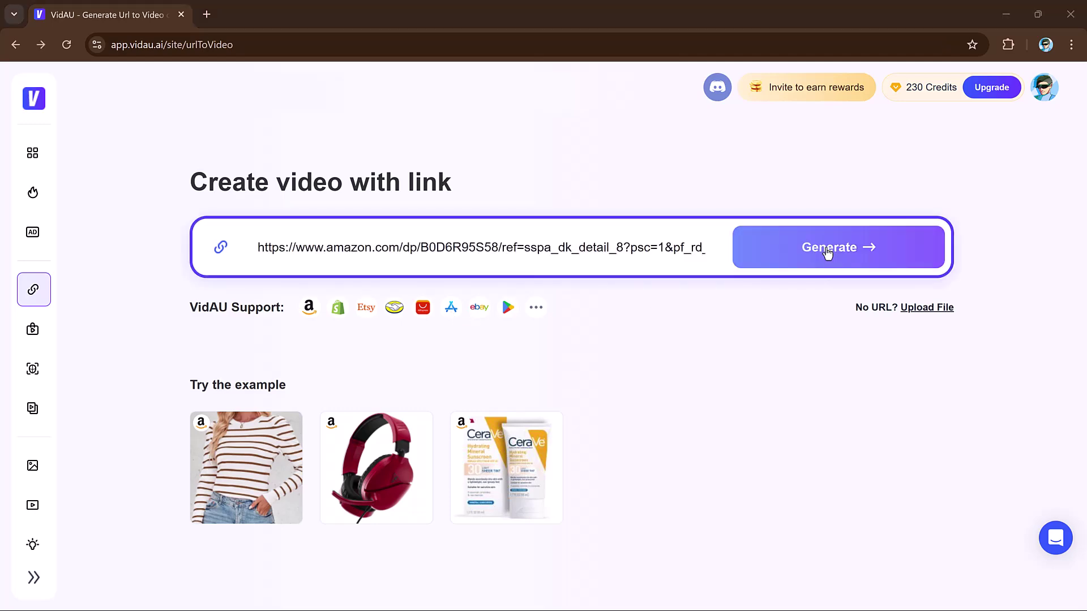
Step: Generate product details from the Amazon link for the ZESICA striped pullover
{"action": "left_click", "coordinate": [827, 252]}
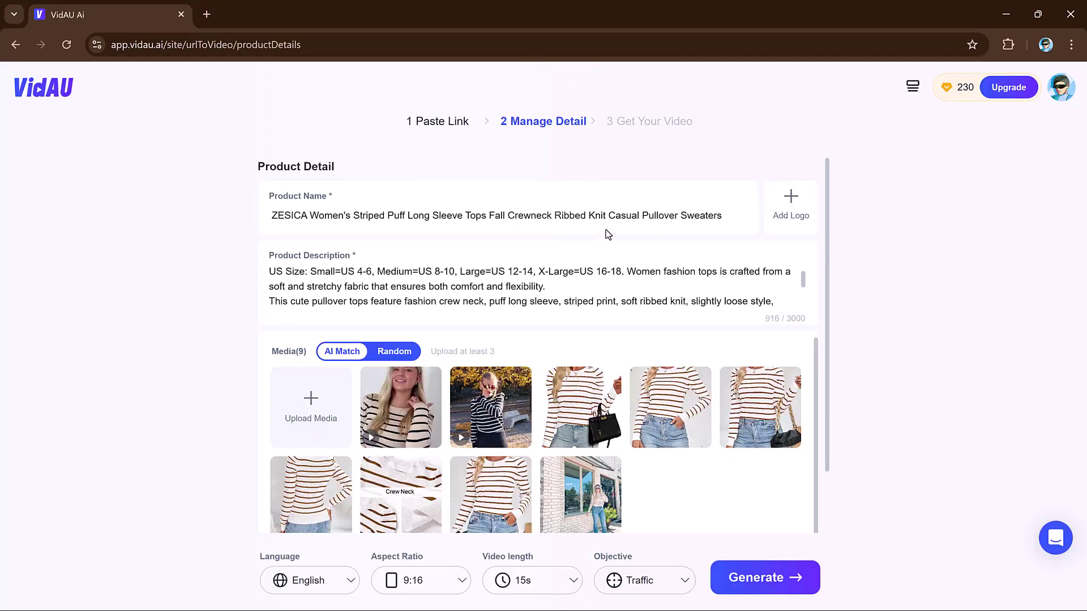
{"action": "scroll", "coordinate": [494, 282], "scroll_direction": "down", "scroll_amount": 5}
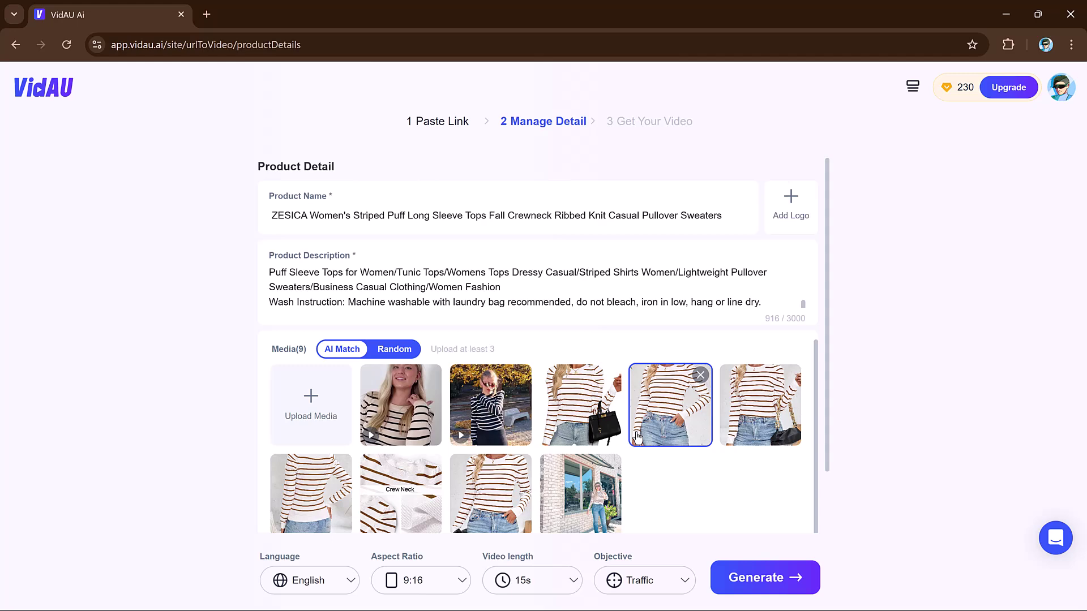
{"action": "scroll", "coordinate": [636, 436], "scroll_direction": "down", "scroll_amount": 1}
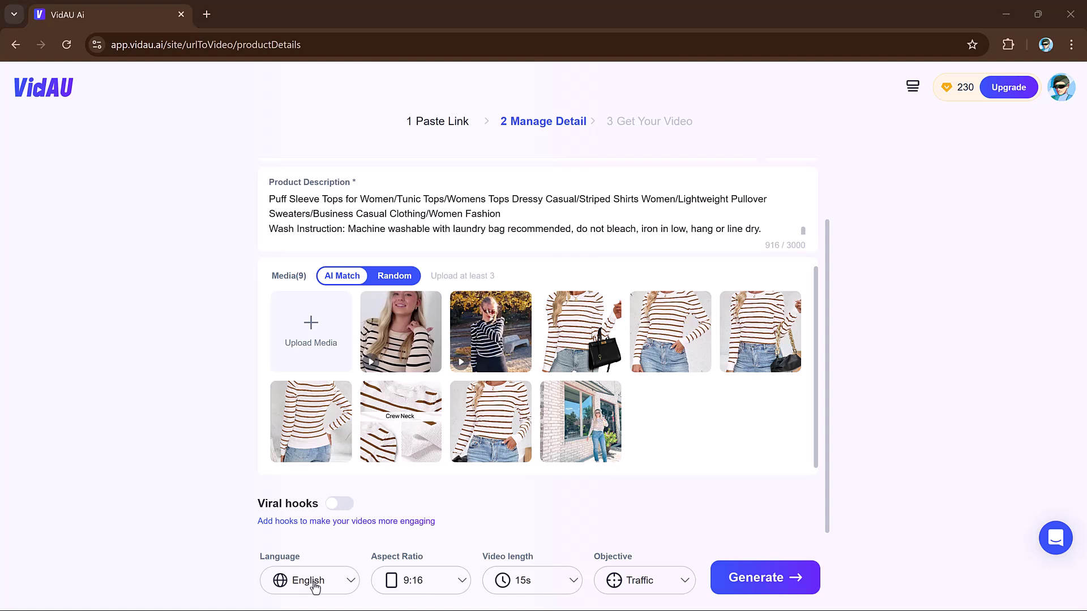
Step: Check the video length and objective options, then generate the English 9:16 15-second preview ads
{"action": "left_click", "coordinate": [537, 584]}
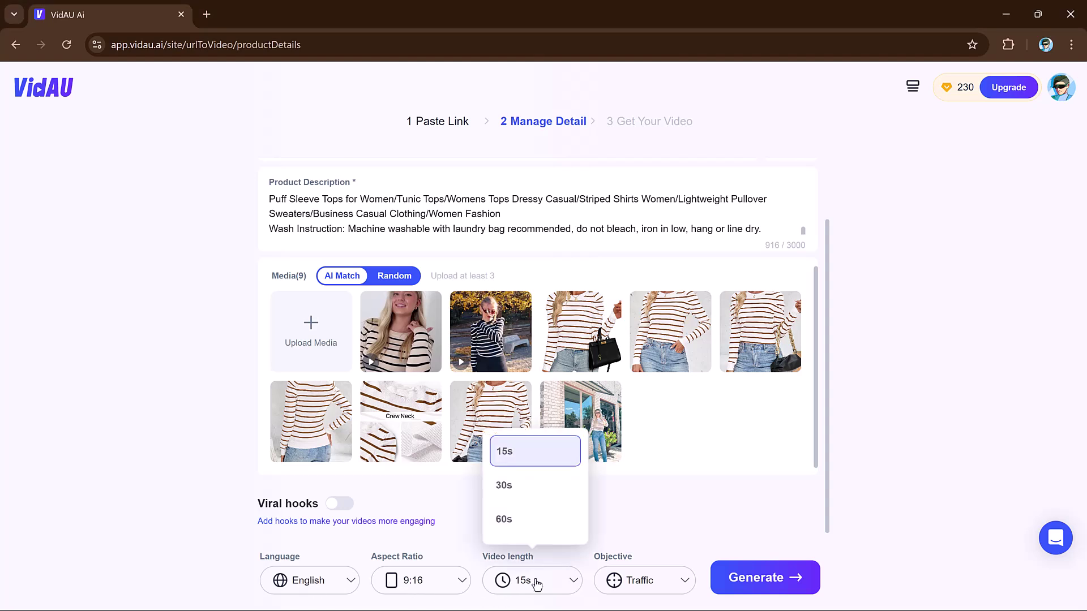
{"action": "left_click", "coordinate": [661, 578]}
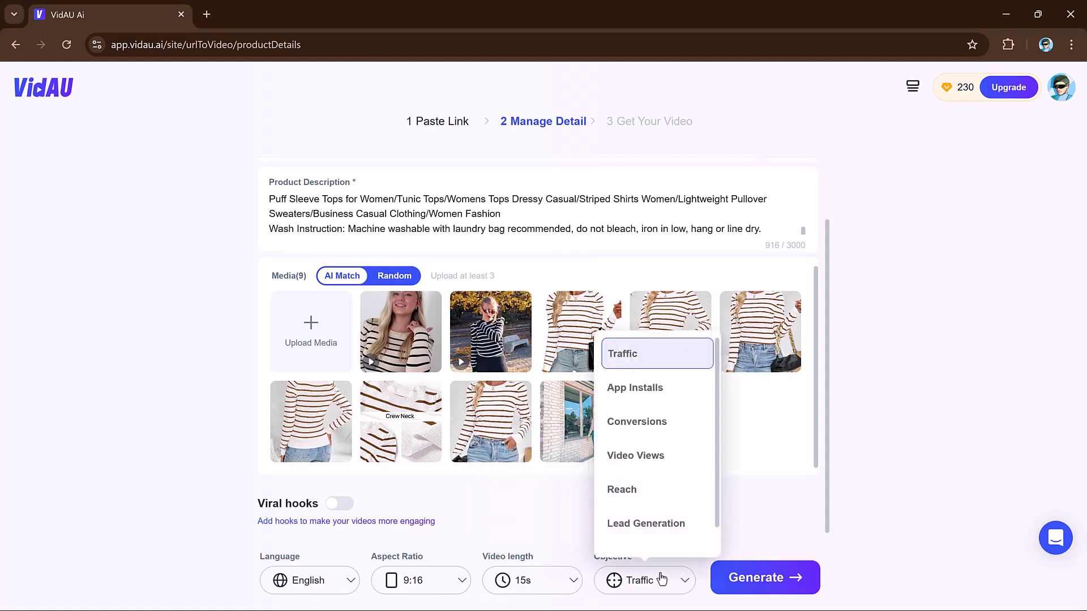
{"action": "left_click", "coordinate": [778, 576]}
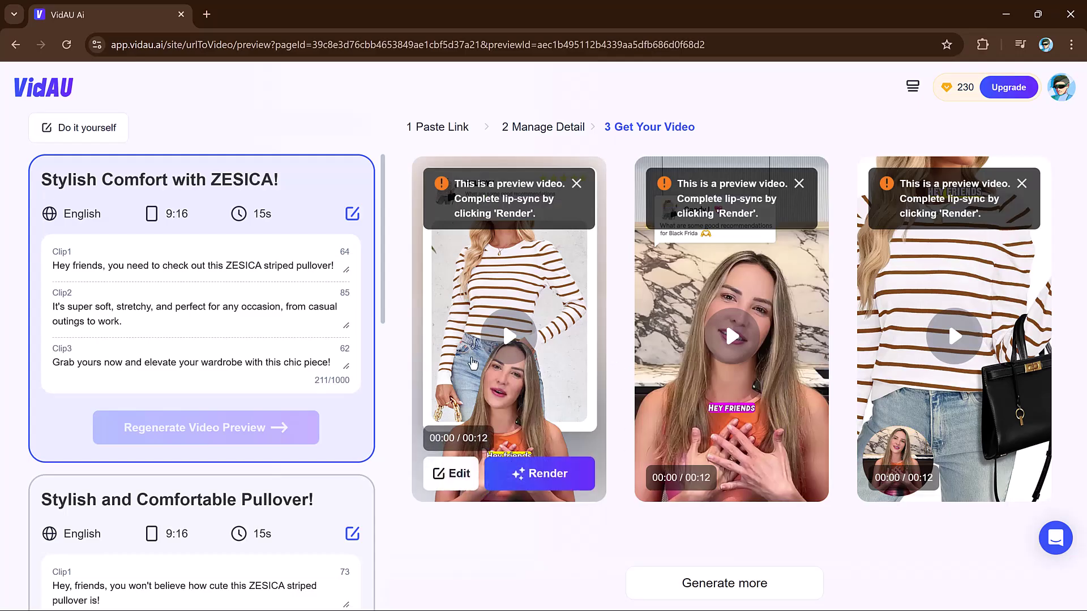
Step: Watch the first and third preview ads, then edit the second preview
{"action": "left_click", "coordinate": [502, 347]}
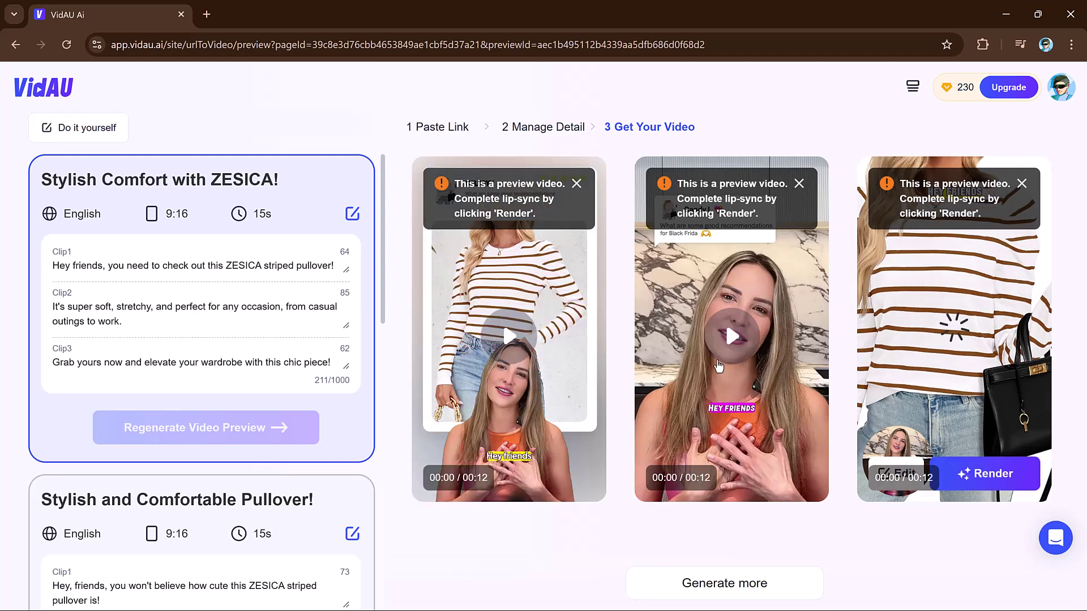
{"action": "left_click", "coordinate": [934, 377]}
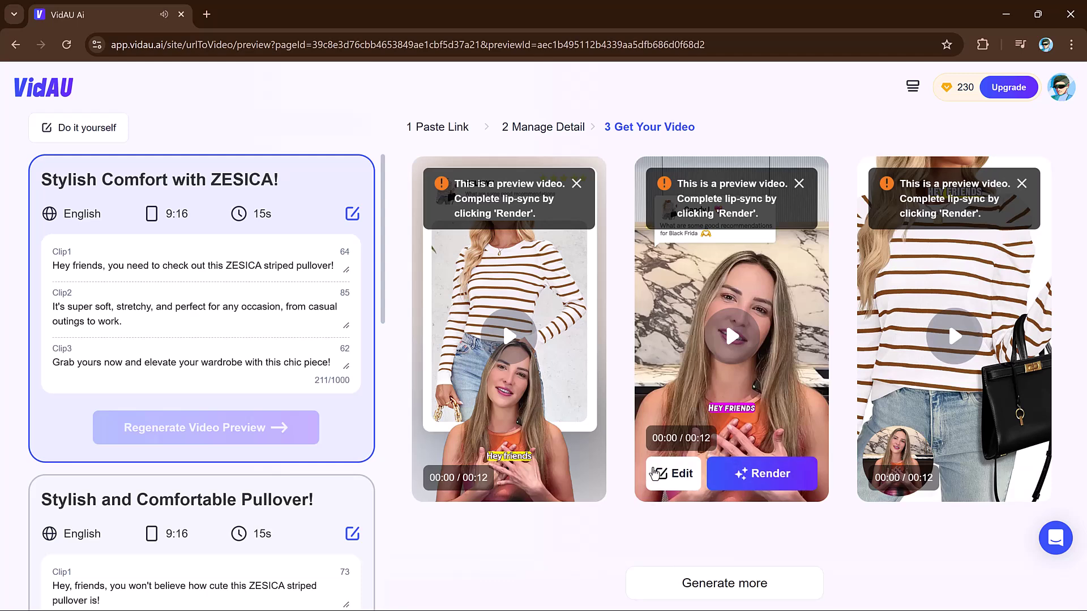
{"action": "left_click", "coordinate": [681, 475]}
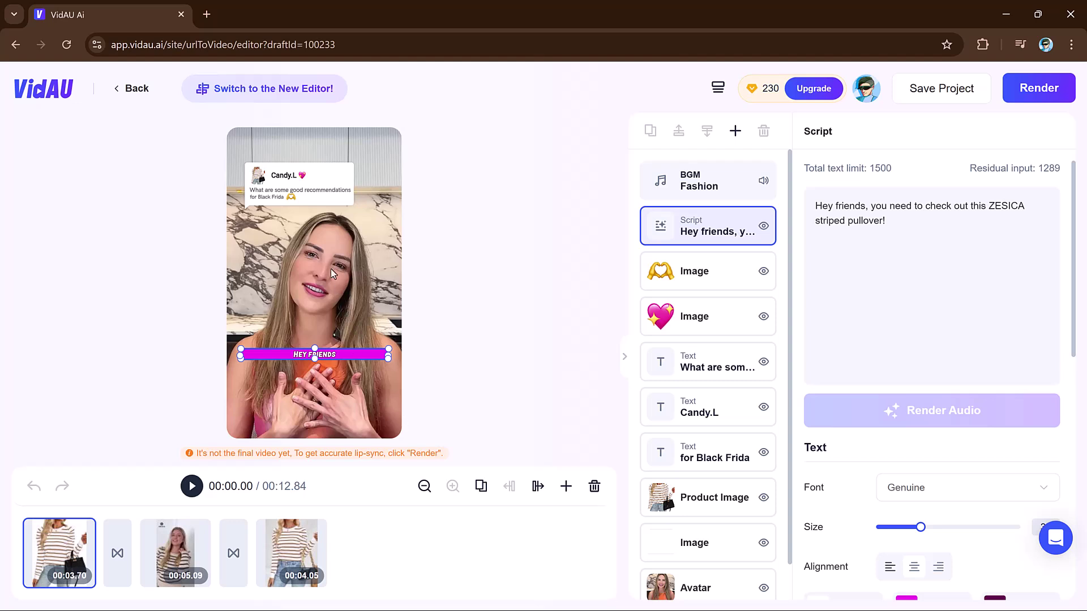
Step: Check the Avatar layer, preview the second ad, and start rendering it
{"action": "left_click", "coordinate": [331, 269]}
{"action": "left_click", "coordinate": [192, 487]}
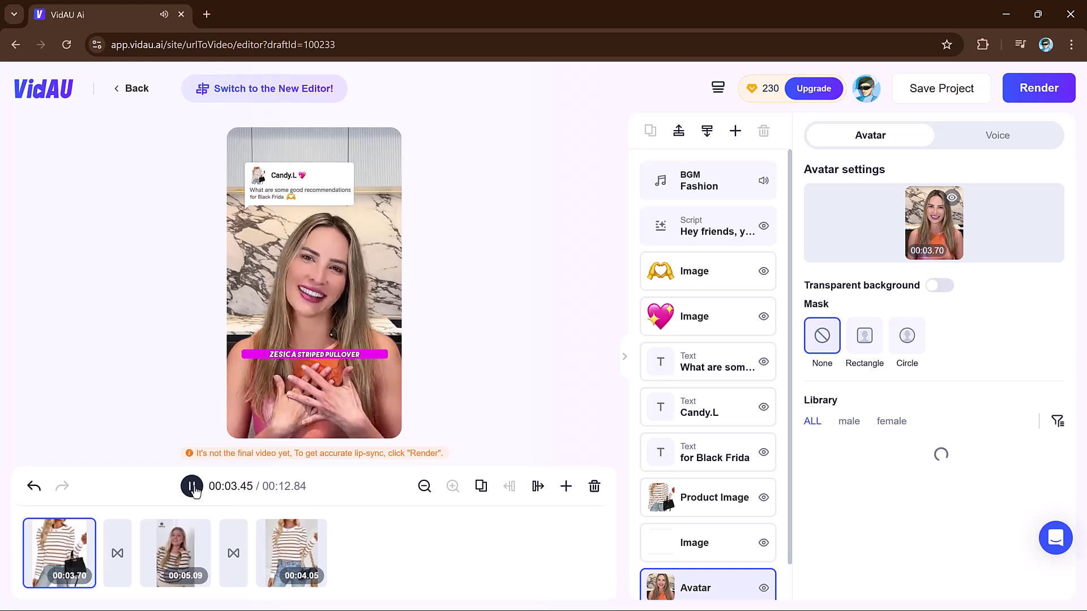
{"action": "left_click", "coordinate": [1055, 93]}
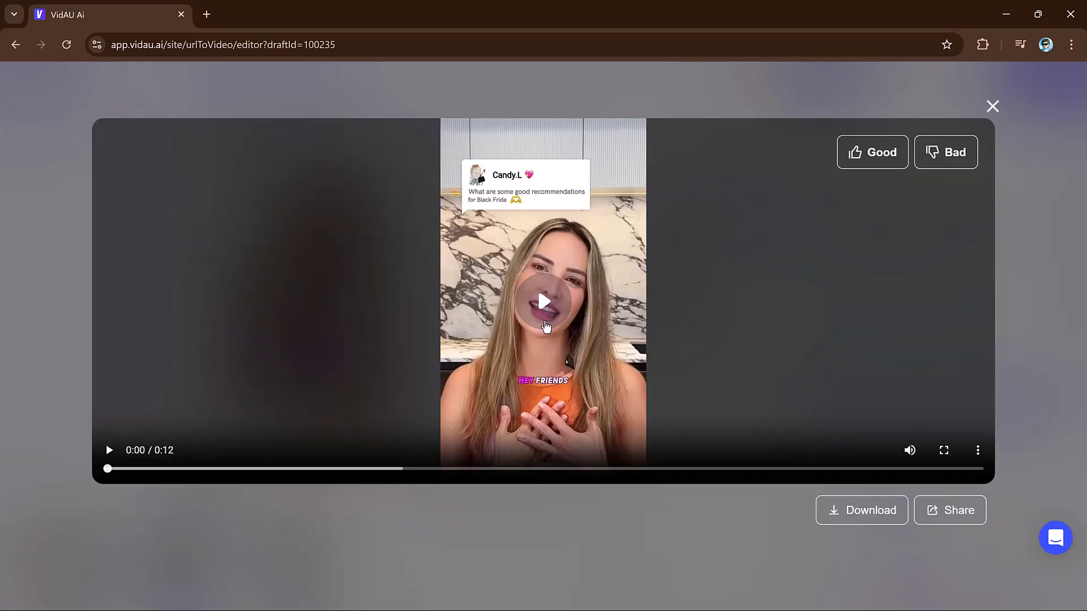
Step: Play the finished 12-second ad, then move to Avatars to Video
{"action": "left_click", "coordinate": [543, 301]}
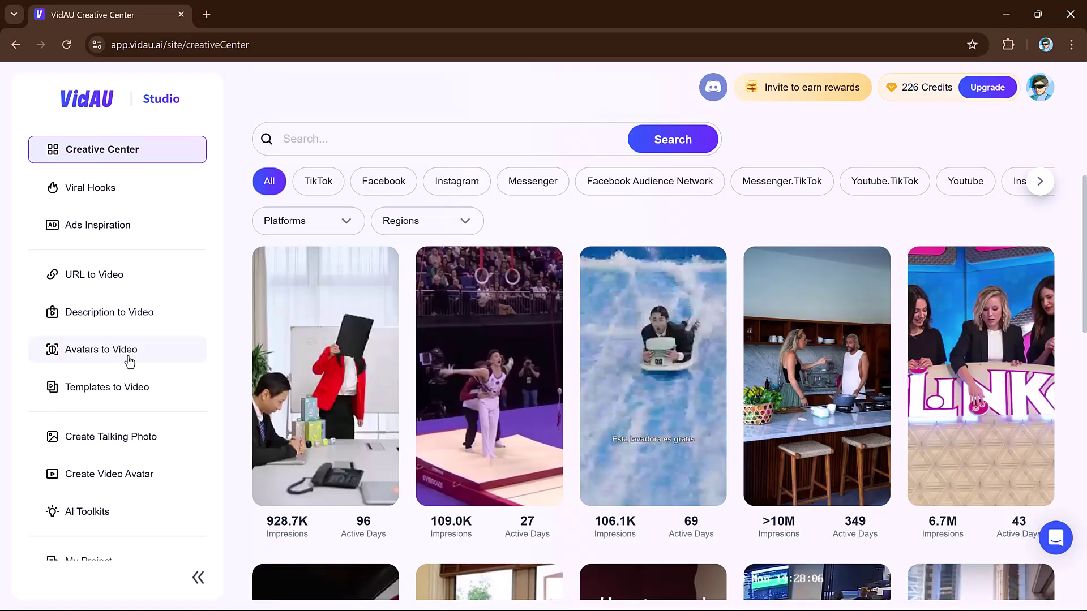
{"action": "left_click", "coordinate": [130, 361]}
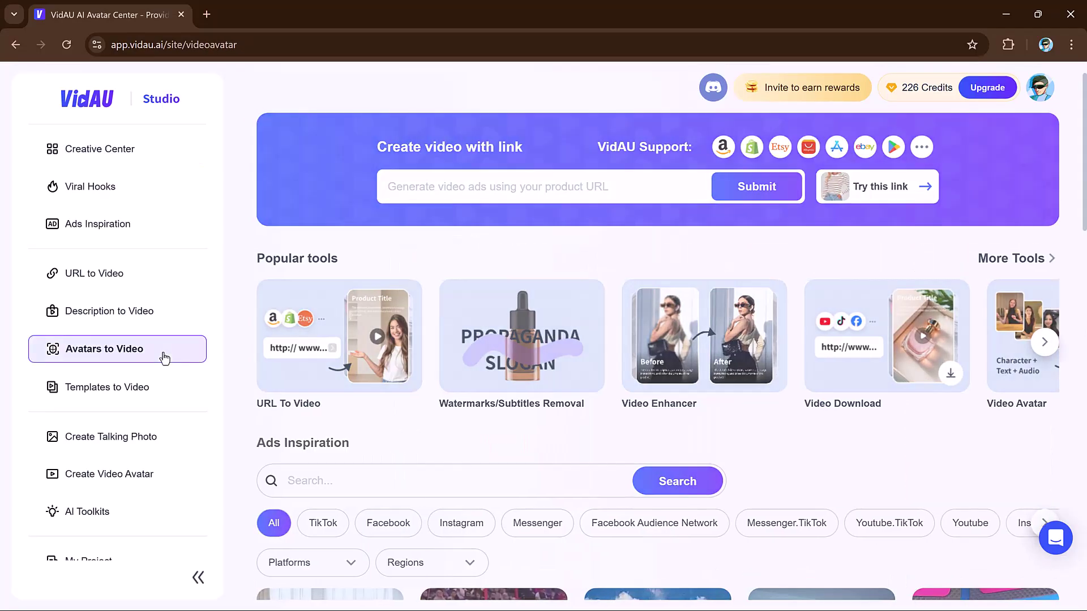
Step: Browse the avatars and start an English 9:16 video with Sebastian (Sitting) and the default script
{"action": "scroll", "coordinate": [486, 424], "scroll_direction": "down", "scroll_amount": 5}
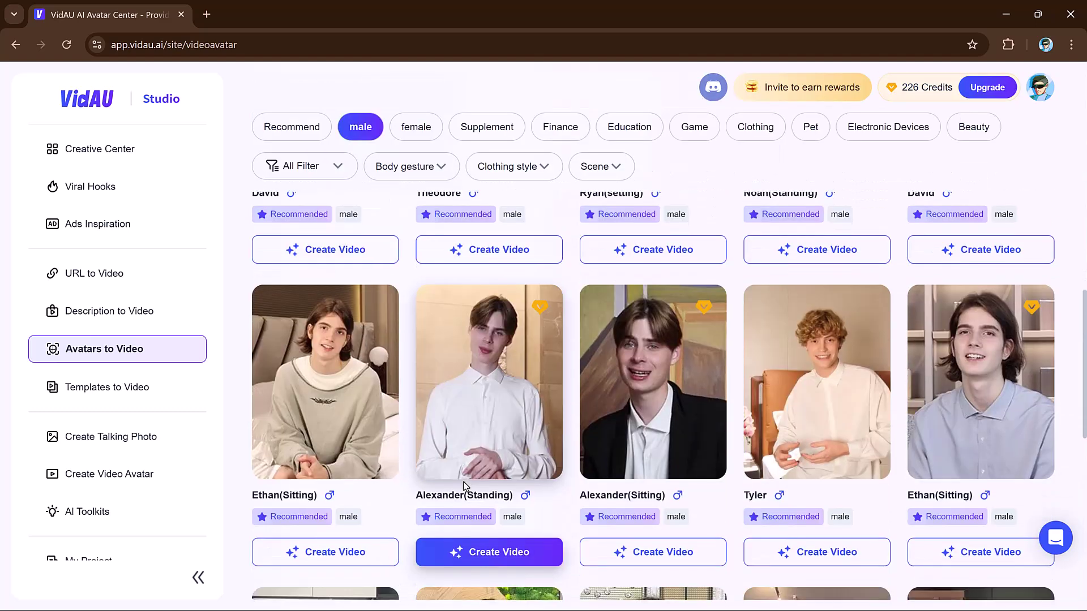
{"action": "scroll", "coordinate": [463, 481], "scroll_direction": "down", "scroll_amount": 3}
{"action": "scroll", "coordinate": [463, 481], "scroll_direction": "up", "scroll_amount": 3}
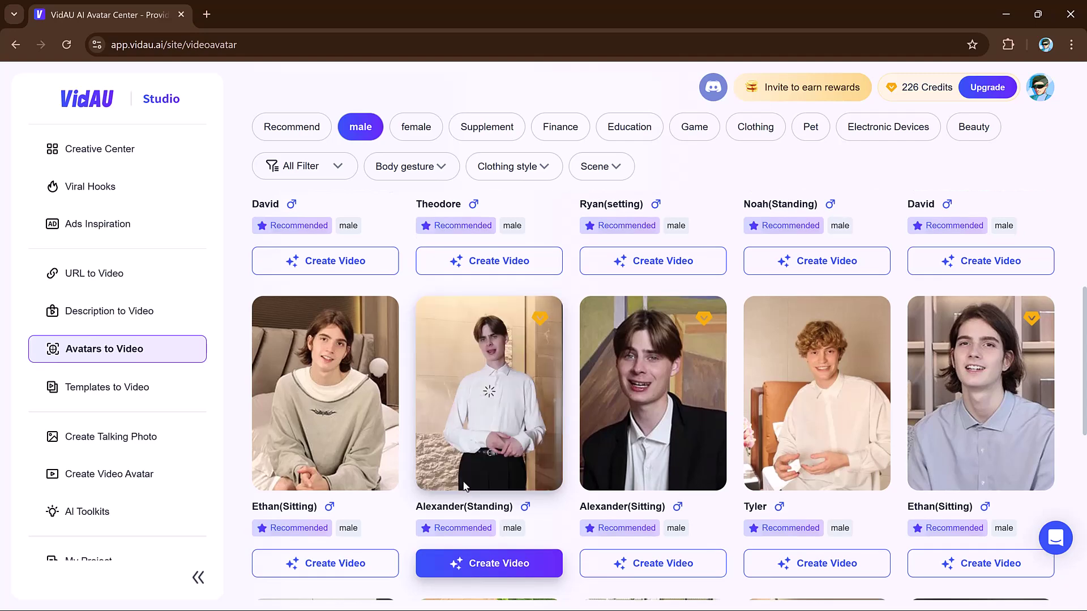
{"action": "scroll", "coordinate": [557, 463], "scroll_direction": "down", "scroll_amount": 10}
{"action": "scroll", "coordinate": [558, 463], "scroll_direction": "up", "scroll_amount": 3}
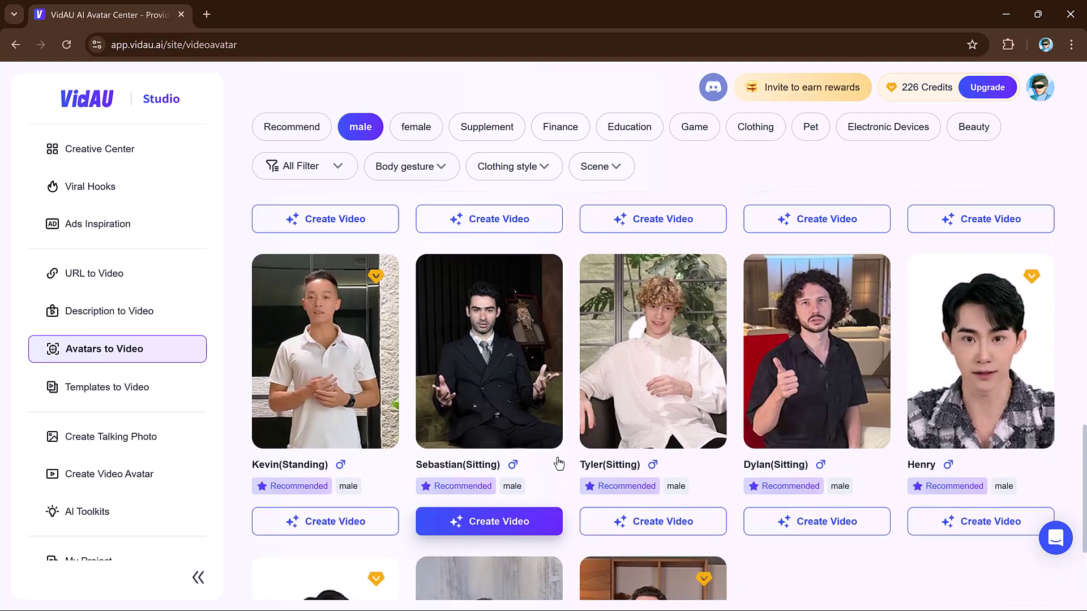
{"action": "left_click", "coordinate": [482, 365]}
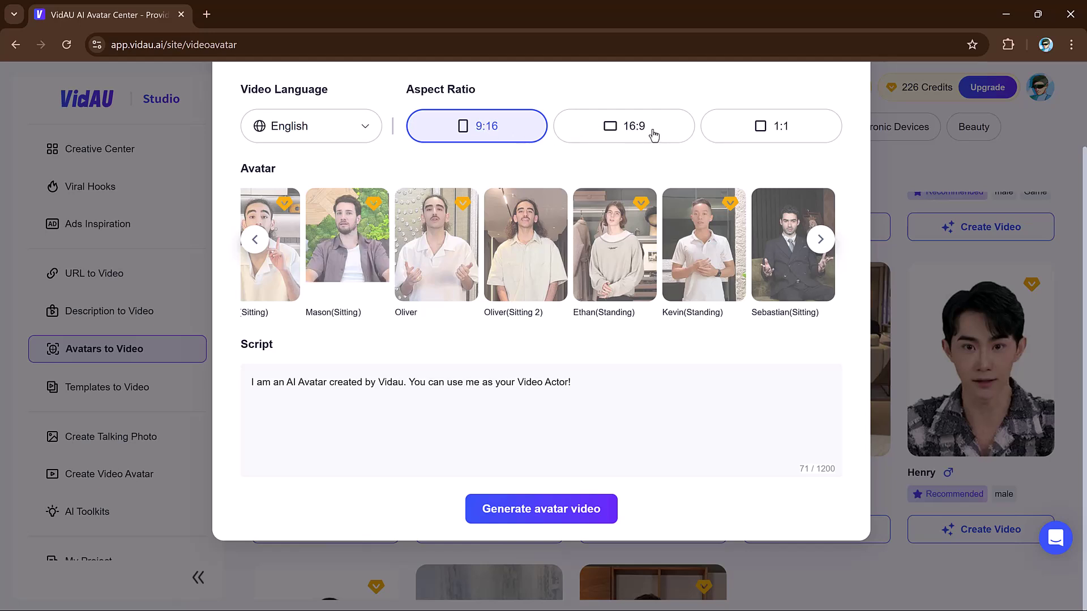
Step: Generate the 5.69-second Sebastian avatar video and play it back
{"action": "left_click", "coordinate": [542, 510]}
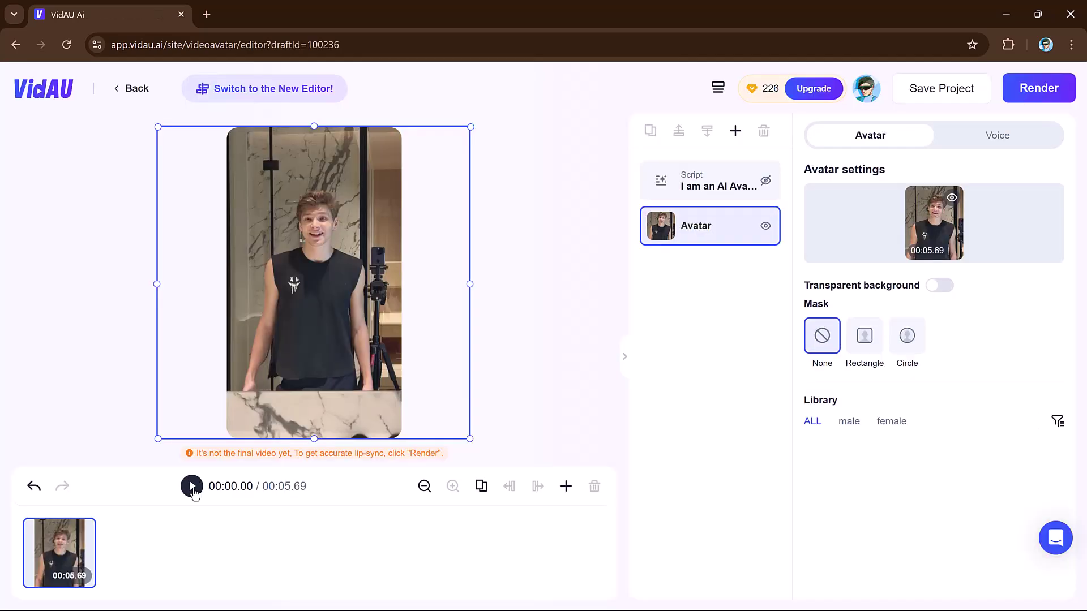
{"action": "left_click", "coordinate": [192, 488]}
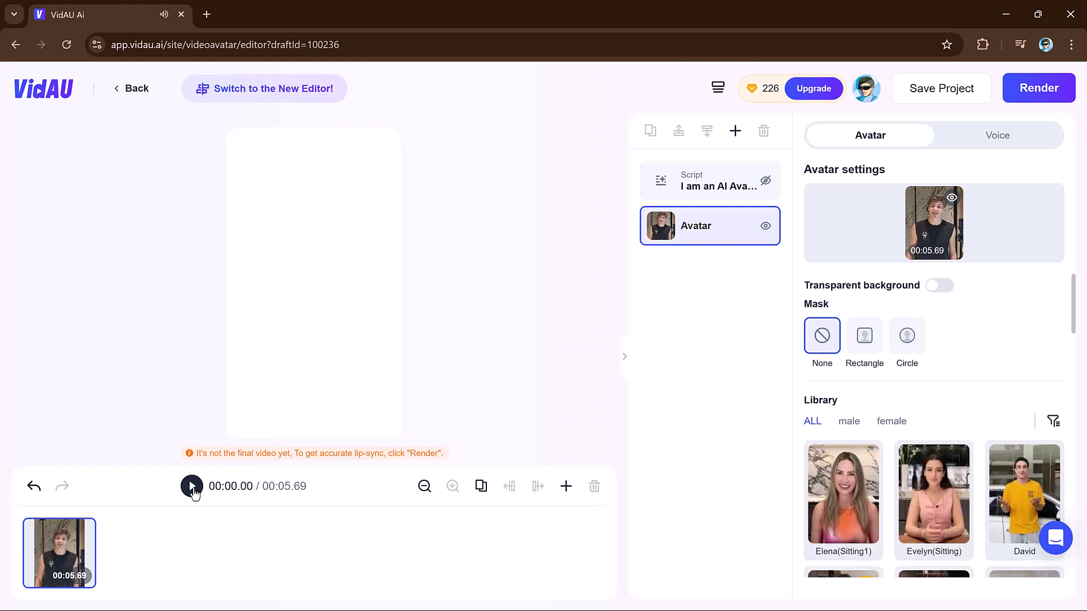
Step: Add the Gear drums track as background music at 0.35 volume and render the avatar video
{"action": "left_click", "coordinate": [706, 187]}
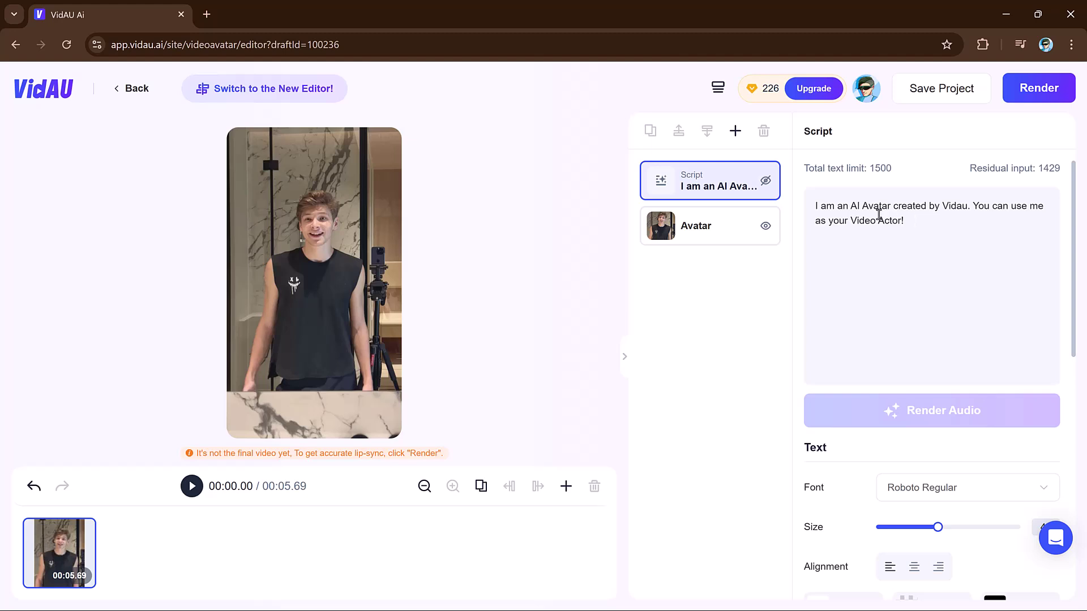
{"action": "scroll", "coordinate": [876, 370], "scroll_direction": "down", "scroll_amount": 6}
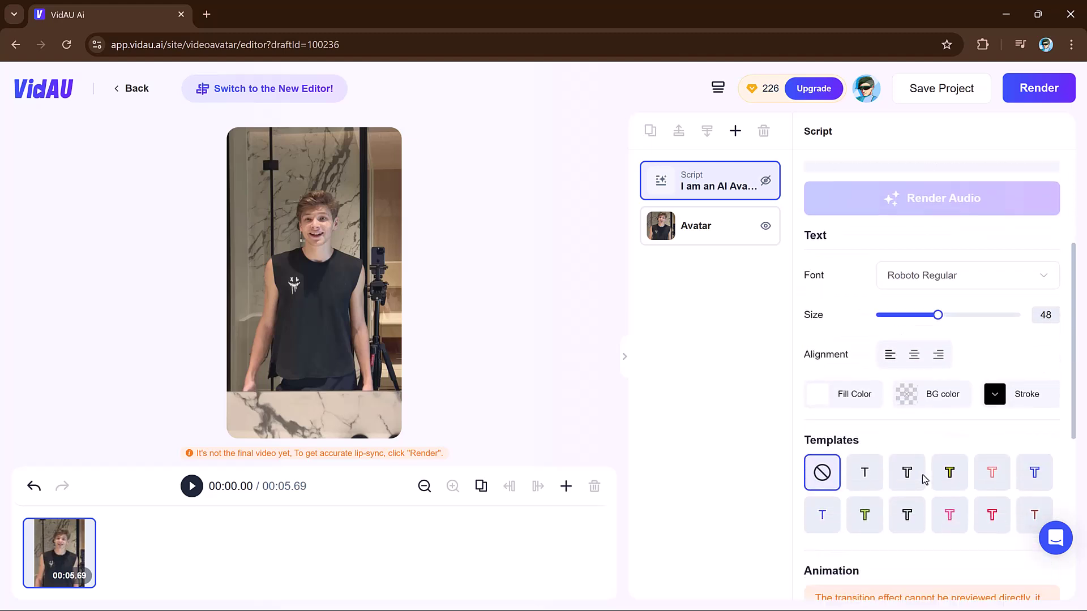
{"action": "left_click", "coordinate": [777, 234]}
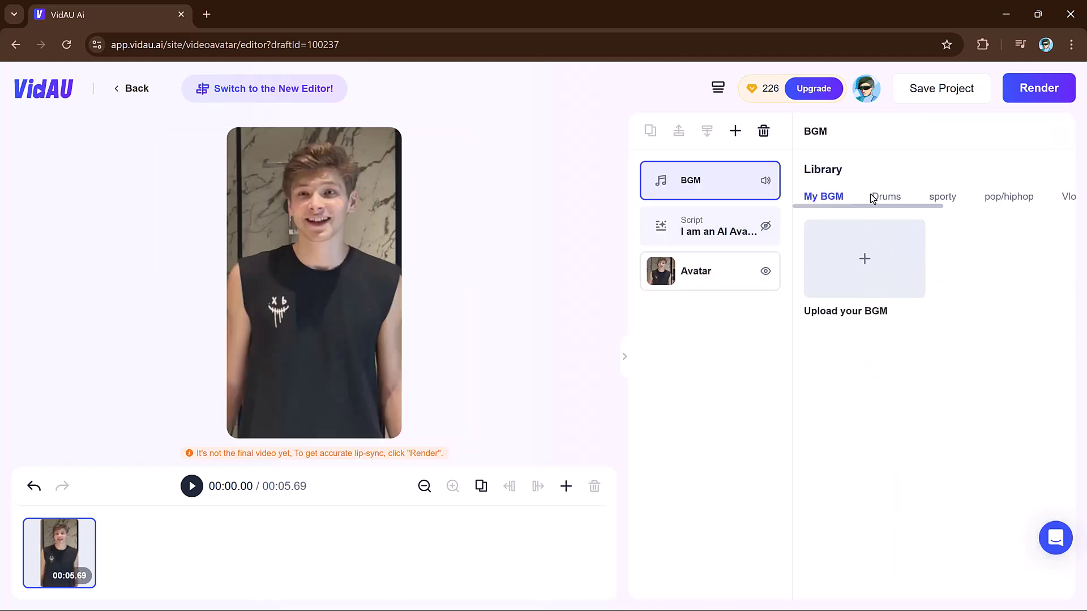
{"action": "left_click", "coordinate": [872, 198]}
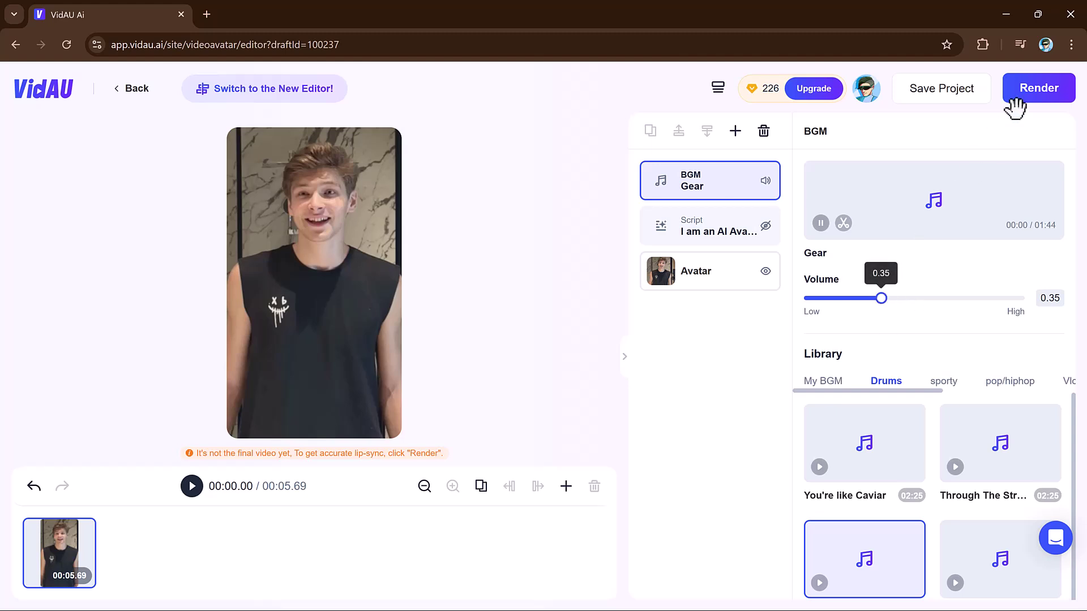
{"action": "left_click", "coordinate": [1039, 87]}
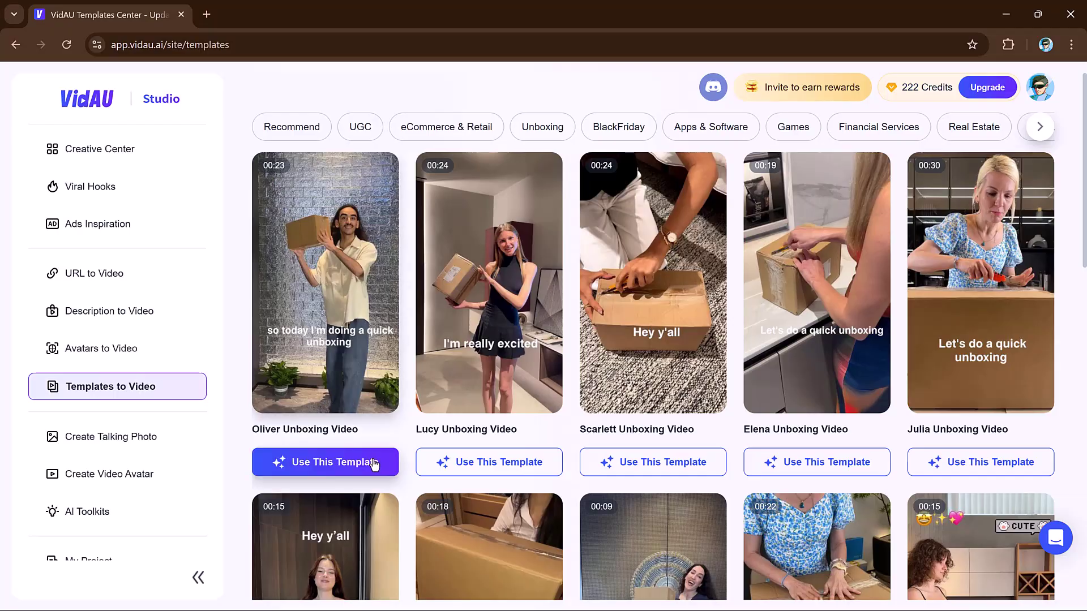
Step: Browse the unboxing templates and start a draft from 'Fiona unboxing video normal'
{"action": "scroll", "coordinate": [657, 355], "scroll_direction": "down", "scroll_amount": 10}
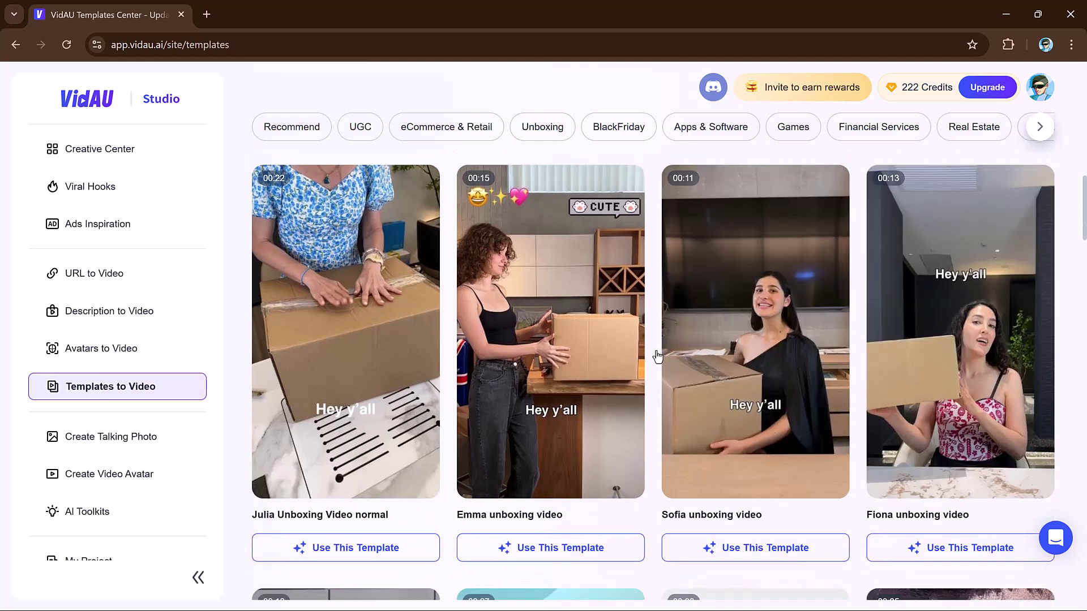
{"action": "scroll", "coordinate": [657, 356], "scroll_direction": "down", "scroll_amount": 8}
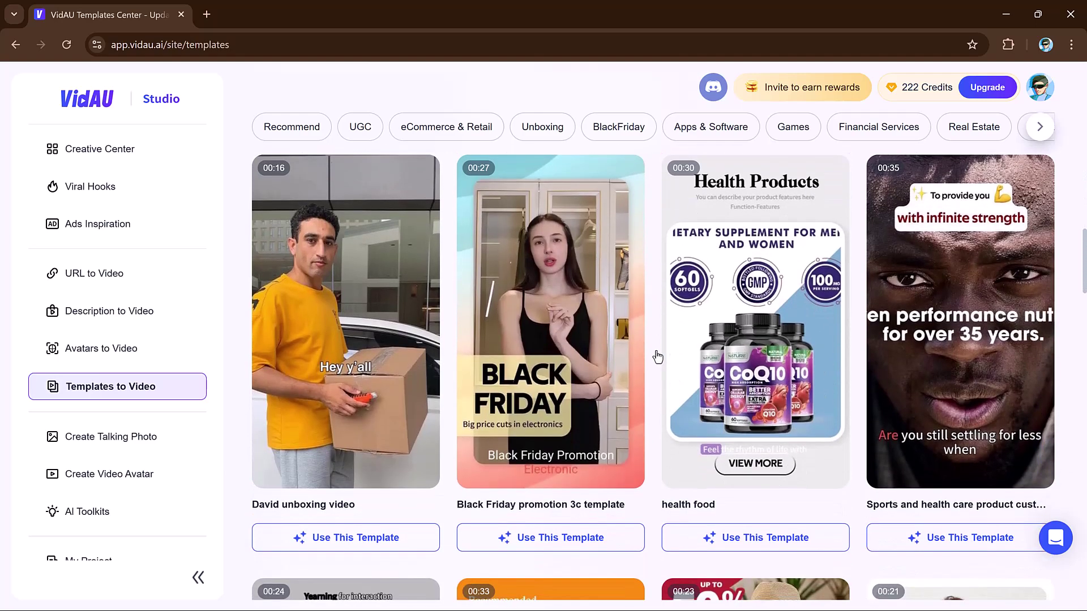
{"action": "scroll", "coordinate": [657, 356], "scroll_direction": "down", "scroll_amount": 4}
{"action": "scroll", "coordinate": [656, 356], "scroll_direction": "up", "scroll_amount": 8}
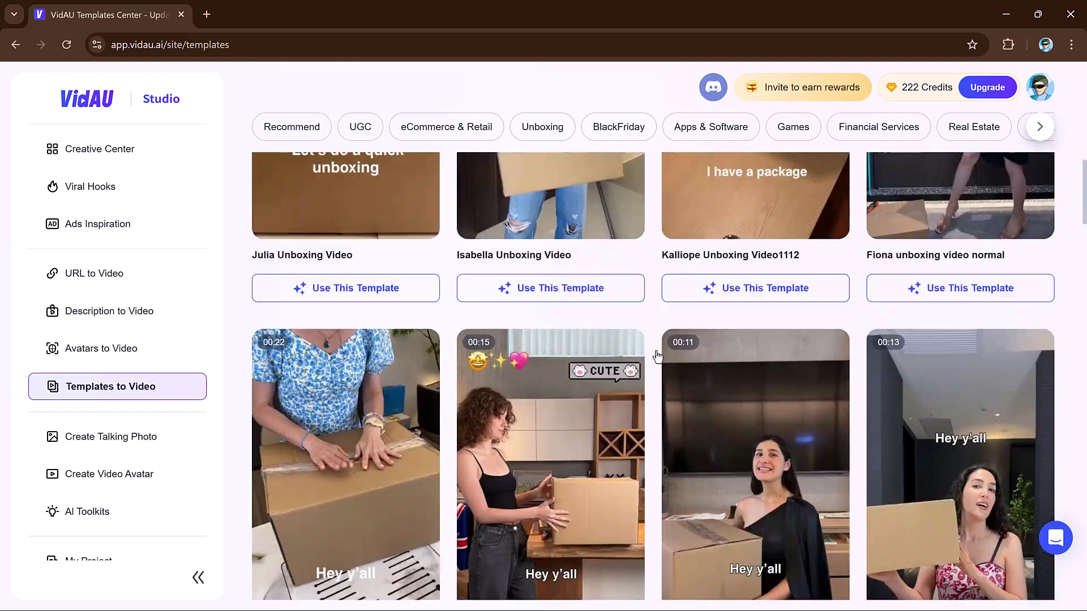
{"action": "scroll", "coordinate": [657, 355], "scroll_direction": "up", "scroll_amount": 4}
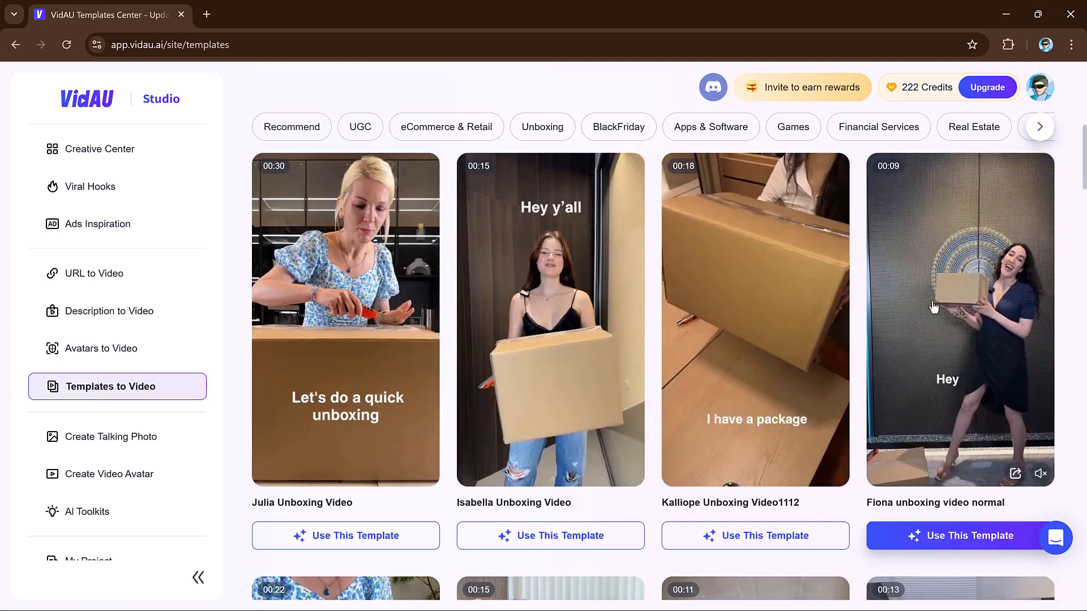
{"action": "left_click", "coordinate": [966, 539]}
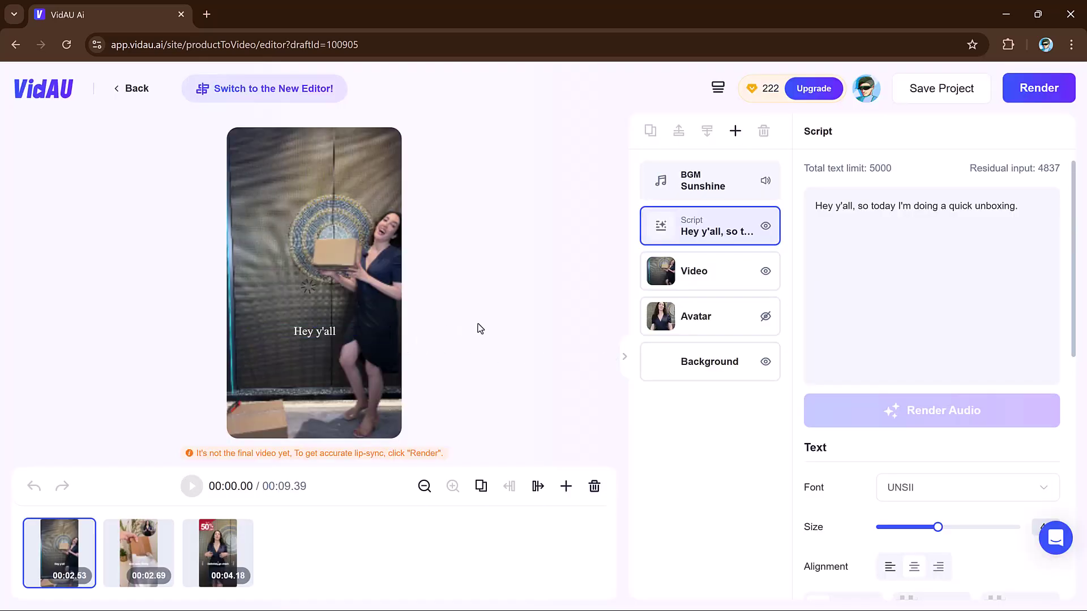
Step: Preview the Fiona unboxing draft, then start its render, which asks to deduct 4 of 222 credits
{"action": "left_click", "coordinate": [456, 329]}
{"action": "left_click", "coordinate": [527, 341]}
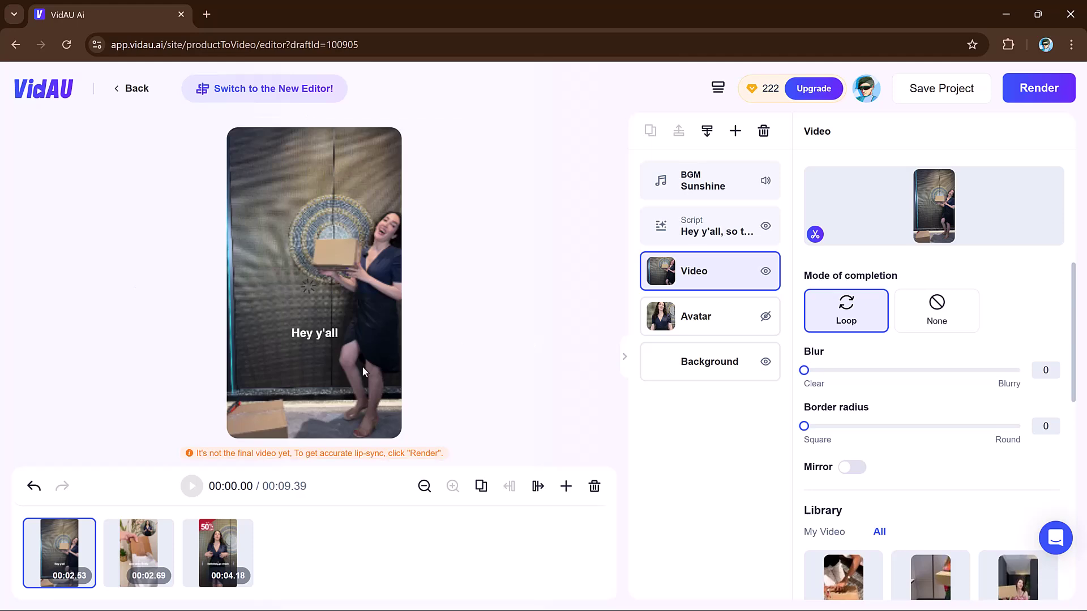
{"action": "left_click", "coordinate": [191, 486]}
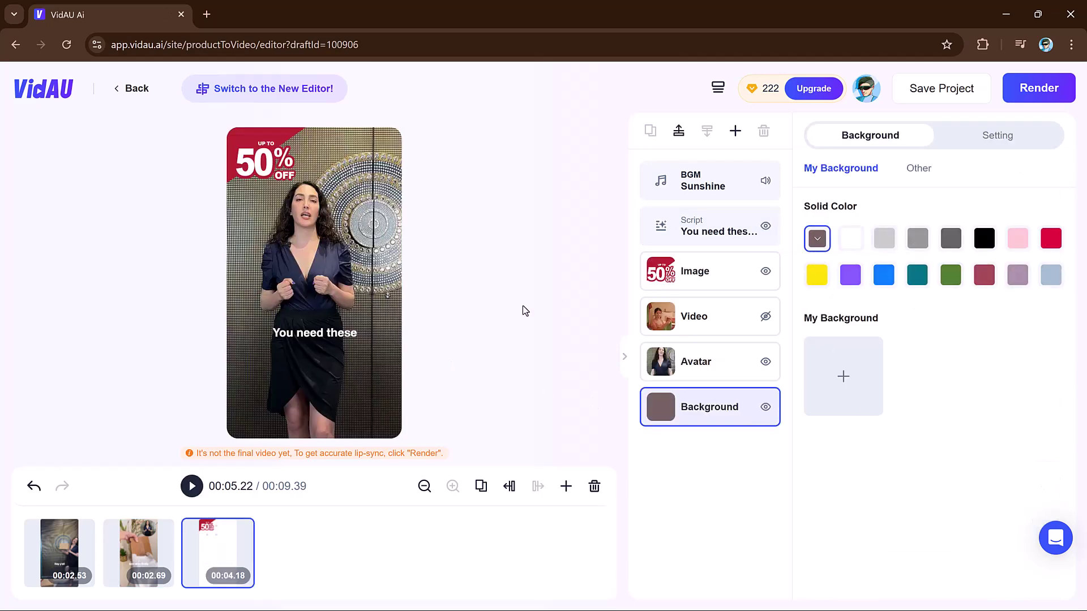
{"action": "left_click", "coordinate": [1023, 92]}
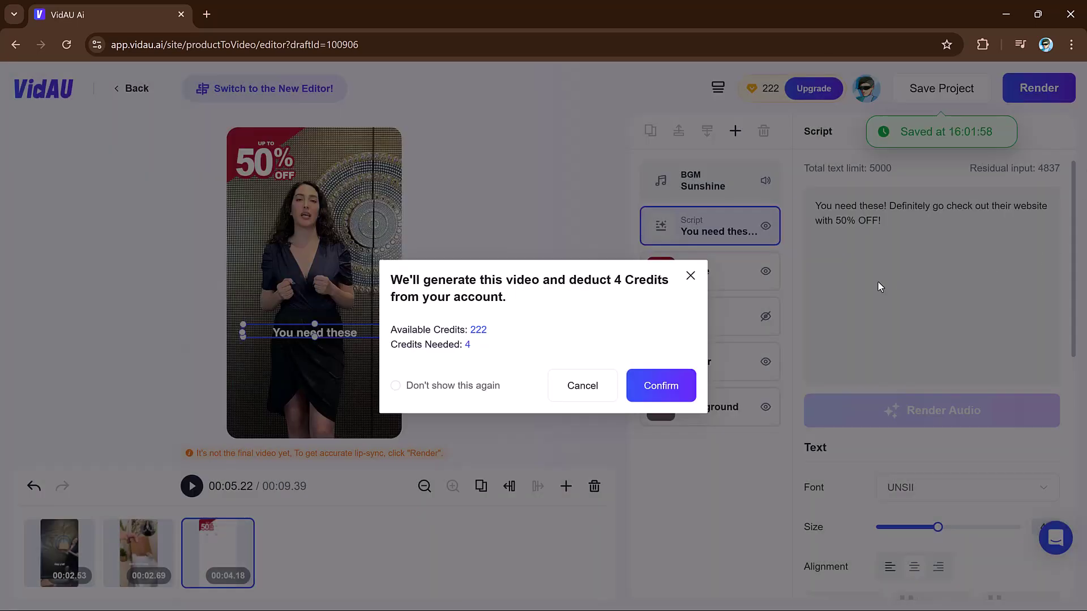
Step: Confirm the 4-credit render and review the finished 9-second Fiona unboxing video
{"action": "left_click", "coordinate": [672, 388]}
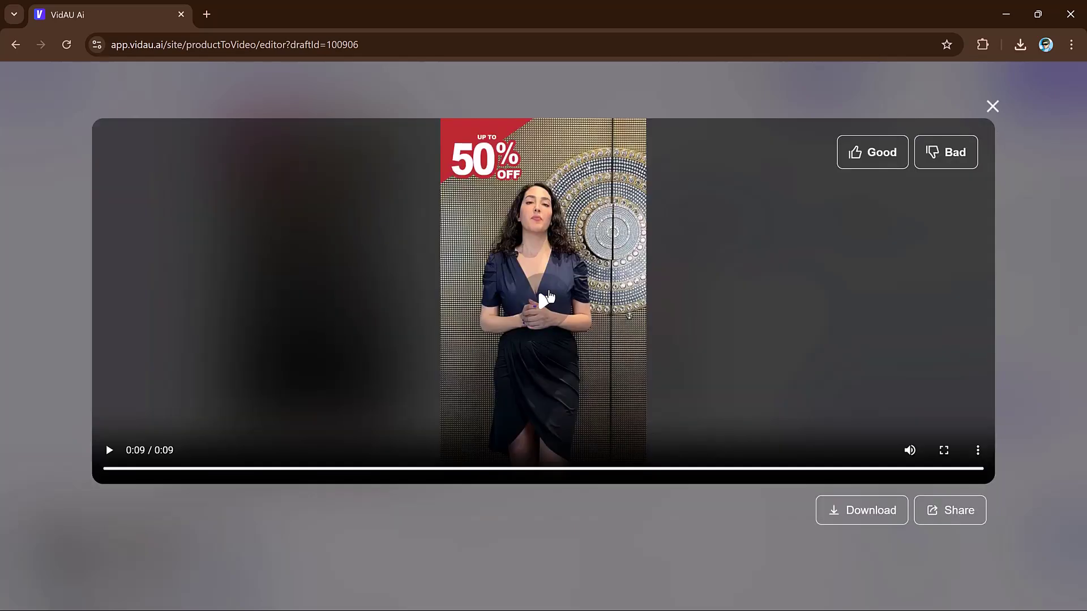
{"action": "left_click", "coordinate": [548, 296]}
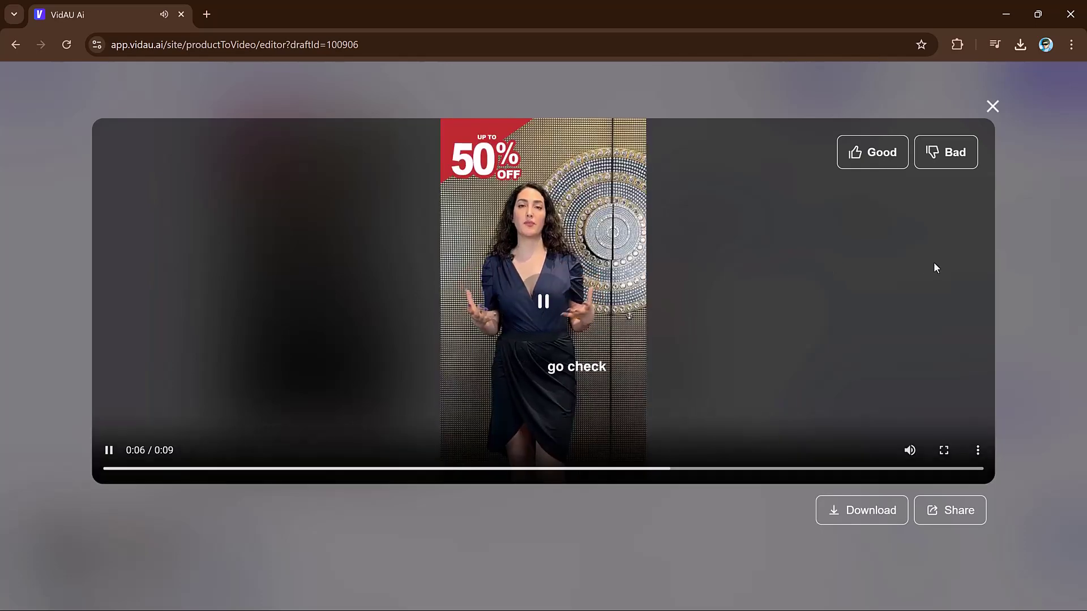
{"action": "left_click", "coordinate": [992, 107]}
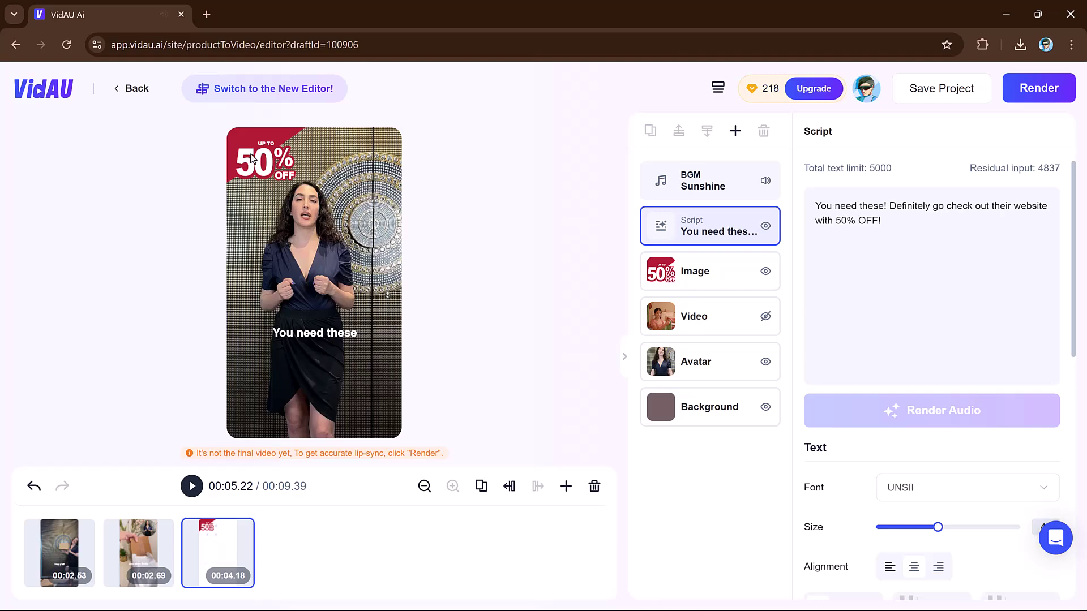
Step: Return to the dashboard and browse the Creative Center's Ads Inspiration examples
{"action": "left_click", "coordinate": [124, 90]}
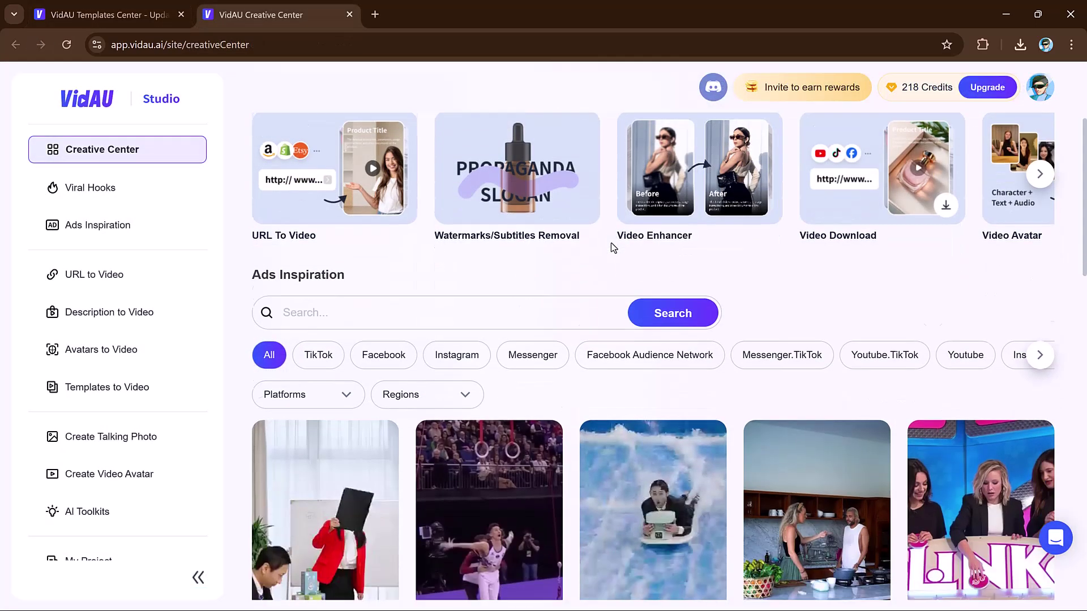
{"action": "scroll", "coordinate": [613, 248], "scroll_direction": "down", "scroll_amount": 2}
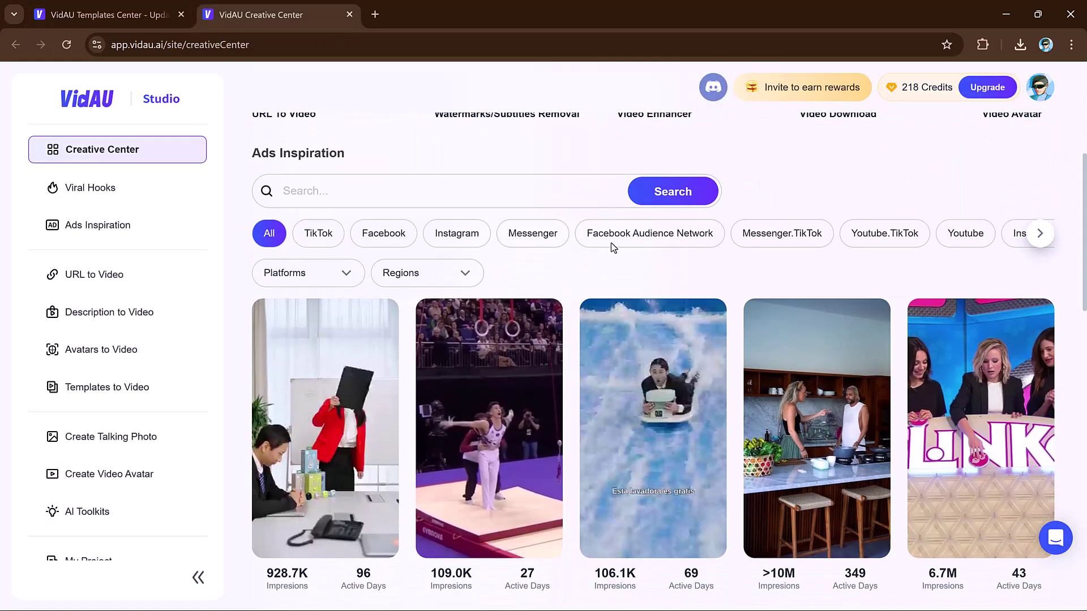
{"action": "scroll", "coordinate": [613, 247], "scroll_direction": "down", "scroll_amount": 12}
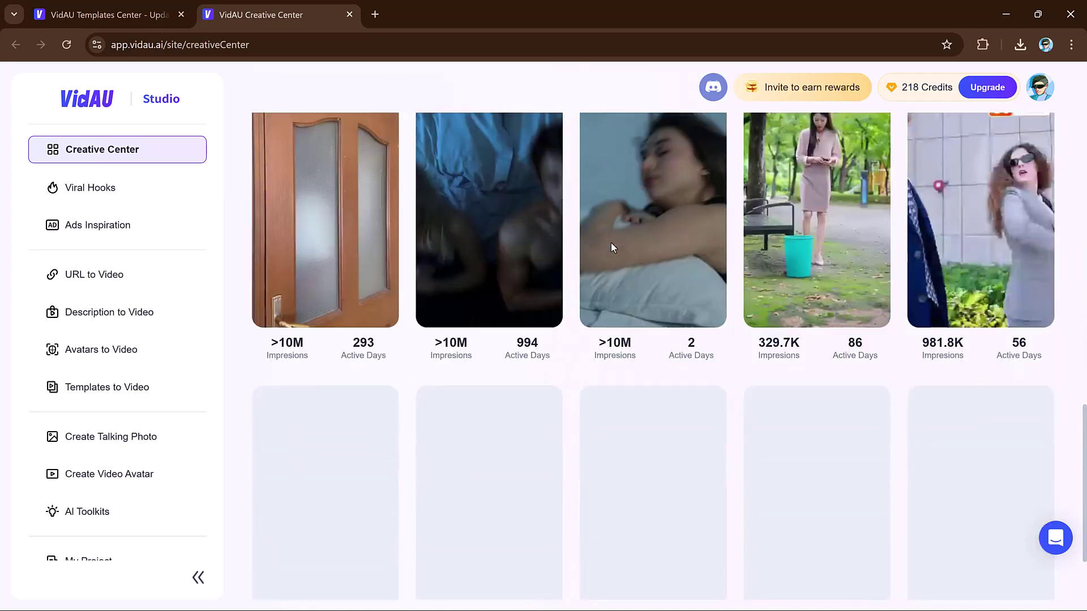